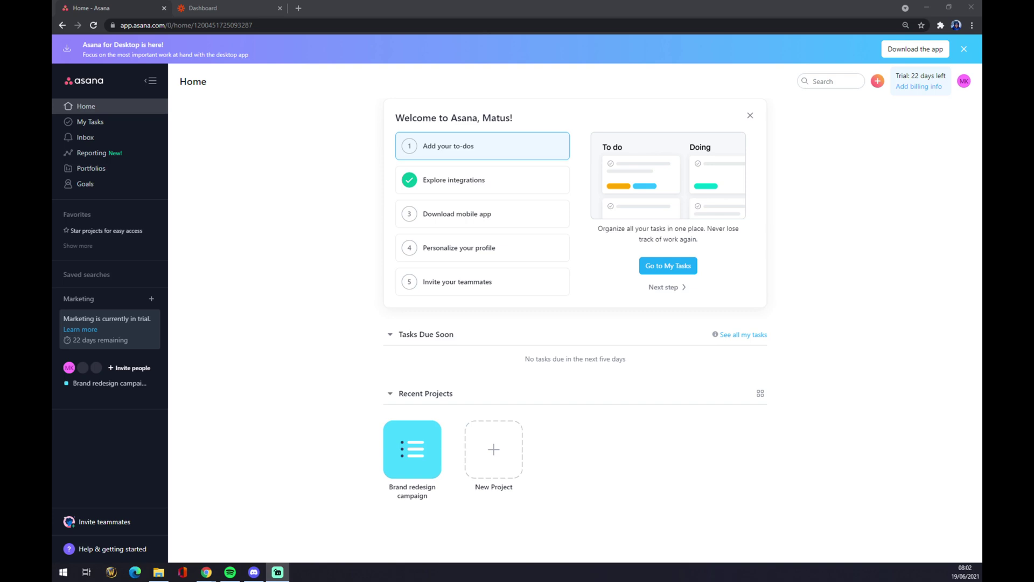
- Bring the Chrome window with Asana's Home page and welcome checklist into focus
{"action": "left_click", "coordinate": [102, 110]}
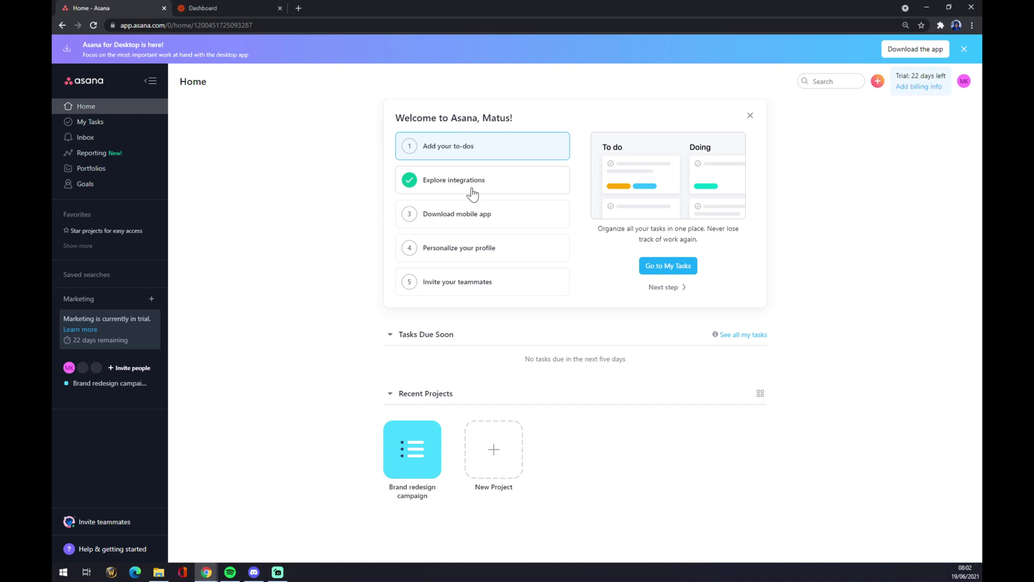
- Open the asana.com/apps directory in a new tab and scroll through integrations like Microsoft Teams and Jira Cloud
{"action": "left_click", "coordinate": [444, 191]}
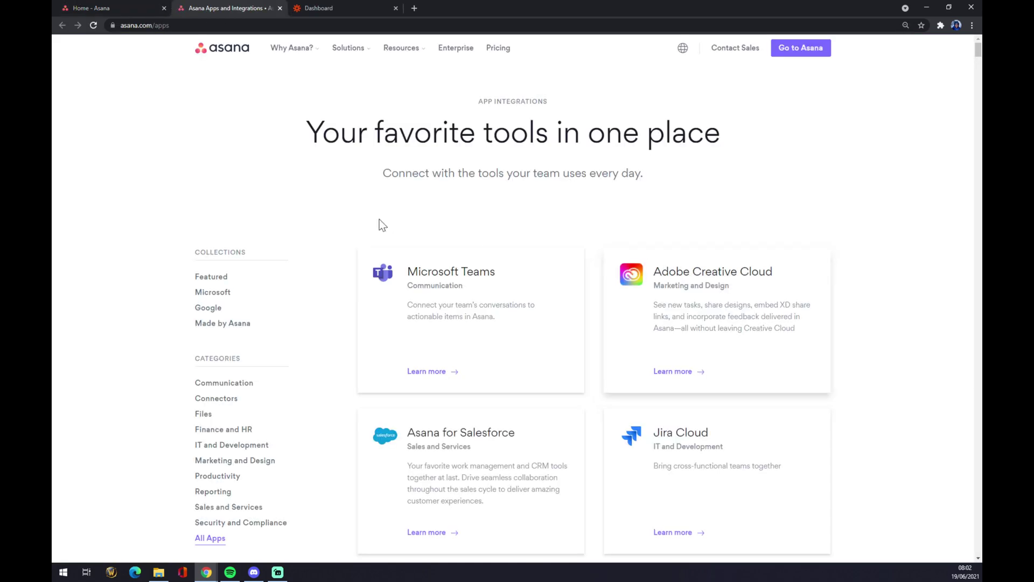
{"action": "scroll", "coordinate": [379, 219], "scroll_direction": "down", "scroll_amount": 6}
{"action": "scroll", "coordinate": [440, 234], "scroll_direction": "down", "scroll_amount": 5}
{"action": "scroll", "coordinate": [443, 220], "scroll_direction": "up", "scroll_amount": 12}
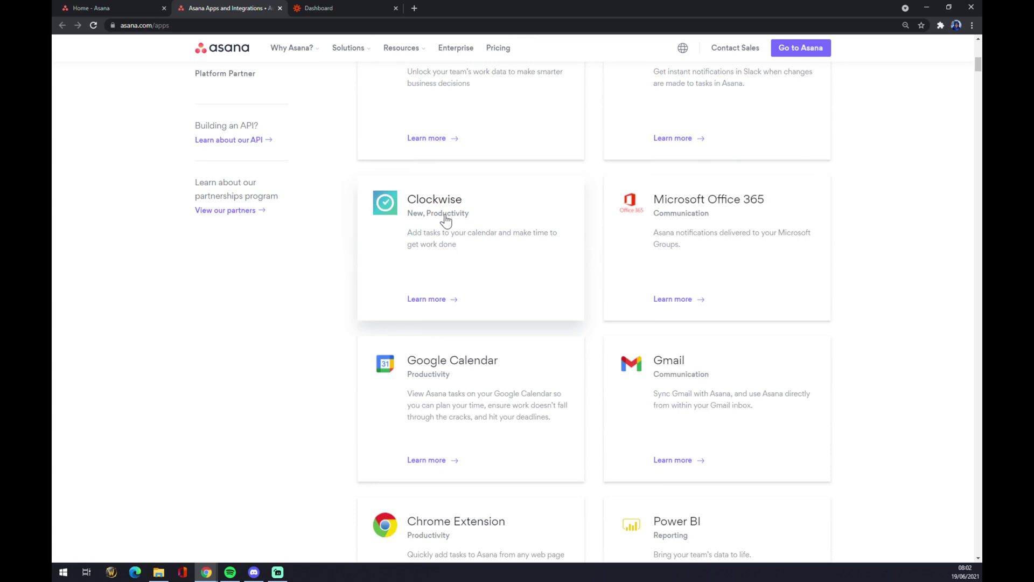
{"action": "scroll", "coordinate": [445, 220], "scroll_direction": "down", "scroll_amount": 3}
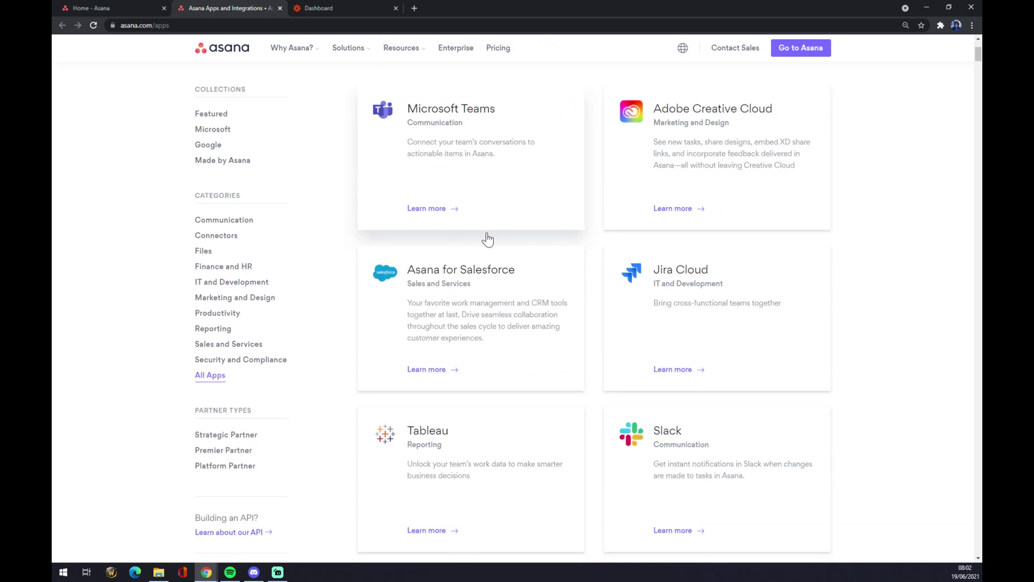
{"action": "scroll", "coordinate": [487, 235], "scroll_direction": "down", "scroll_amount": 15}
{"action": "scroll", "coordinate": [493, 230], "scroll_direction": "down", "scroll_amount": 11}
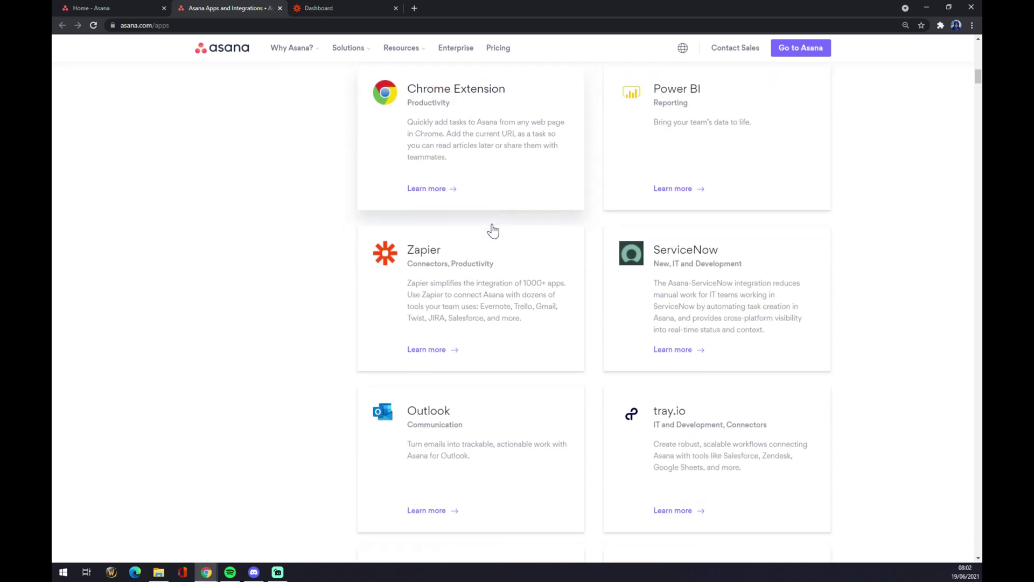
{"action": "scroll", "coordinate": [493, 231], "scroll_direction": "down", "scroll_amount": 18}
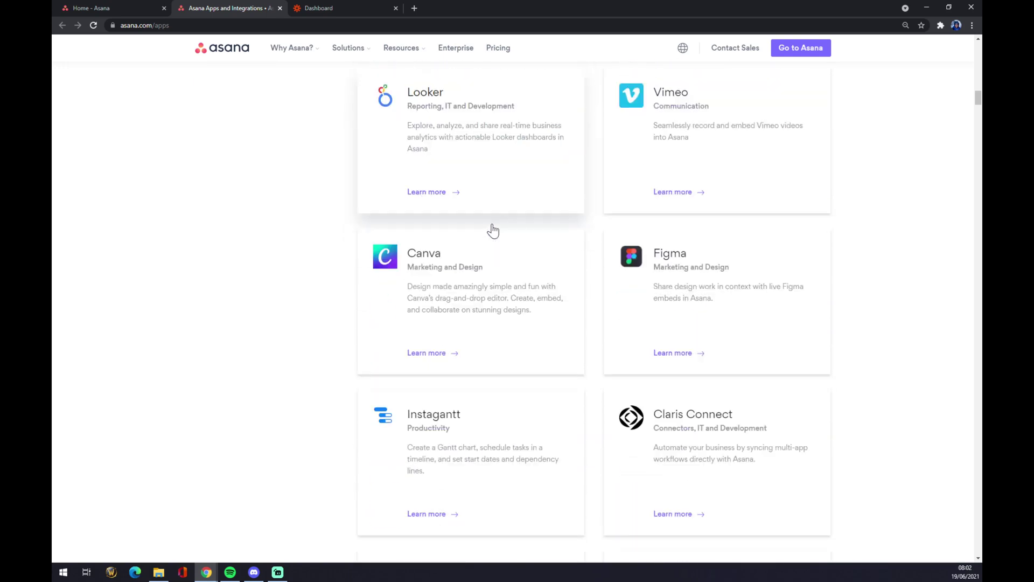
{"action": "scroll", "coordinate": [493, 230], "scroll_direction": "down", "scroll_amount": 8}
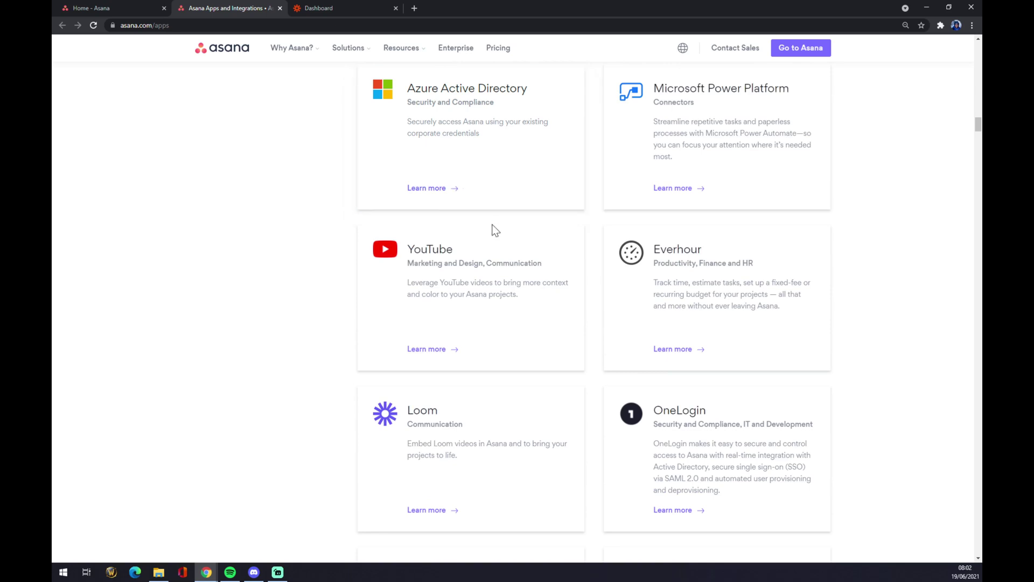
{"action": "scroll", "coordinate": [487, 230], "scroll_direction": "down", "scroll_amount": 10}
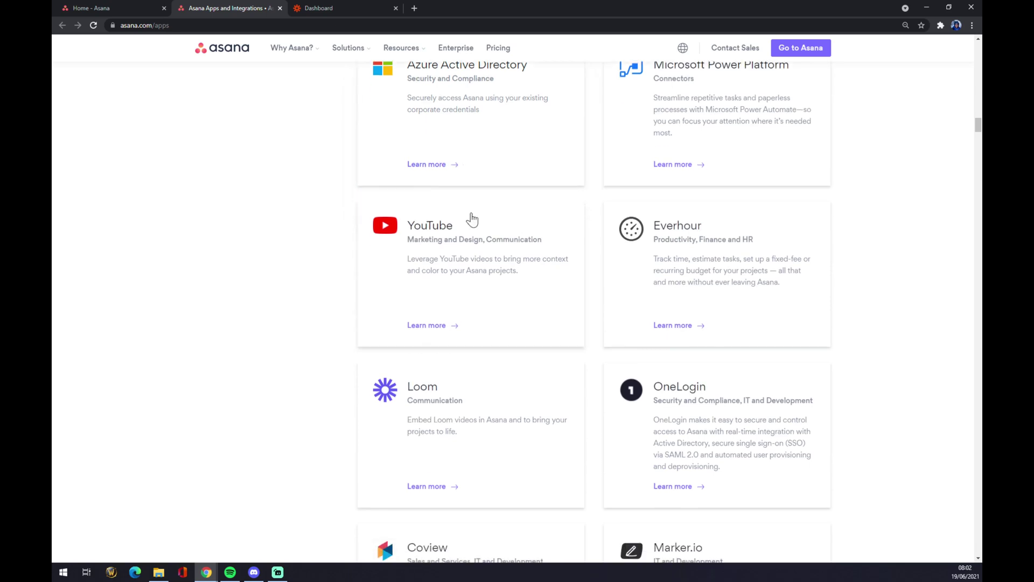
{"action": "scroll", "coordinate": [474, 211], "scroll_direction": "up", "scroll_amount": 20}
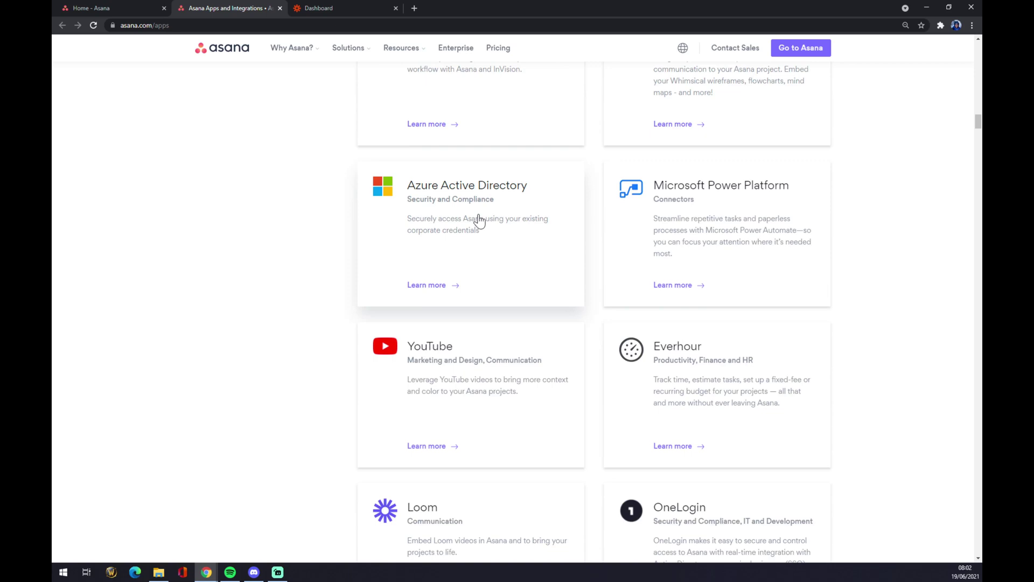
{"action": "scroll", "coordinate": [483, 219], "scroll_direction": "up", "scroll_amount": 20}
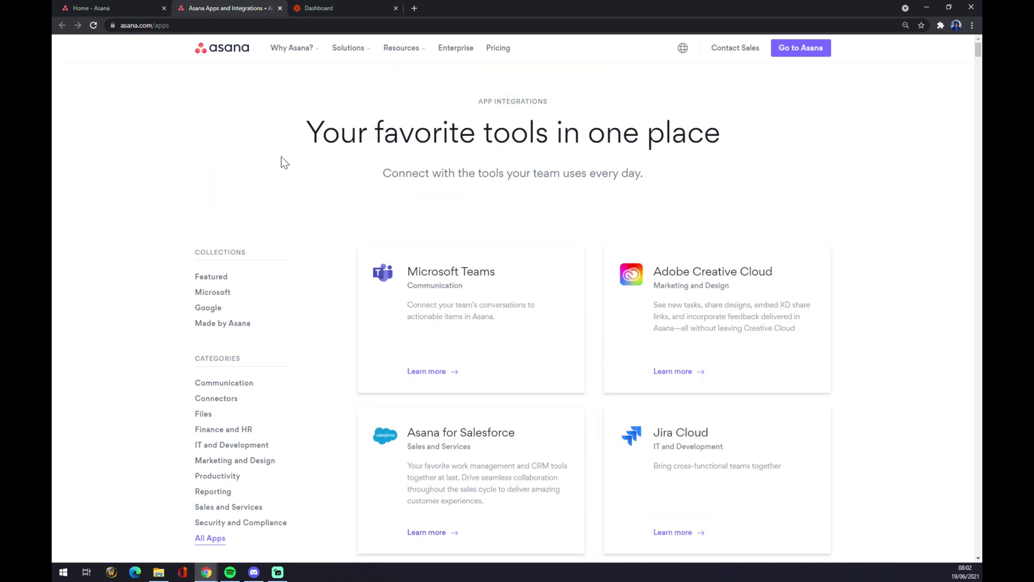
- Make a new zap from the Zapier Dashboard and title it 'asana to whatever'
{"action": "left_click", "coordinate": [326, 7]}
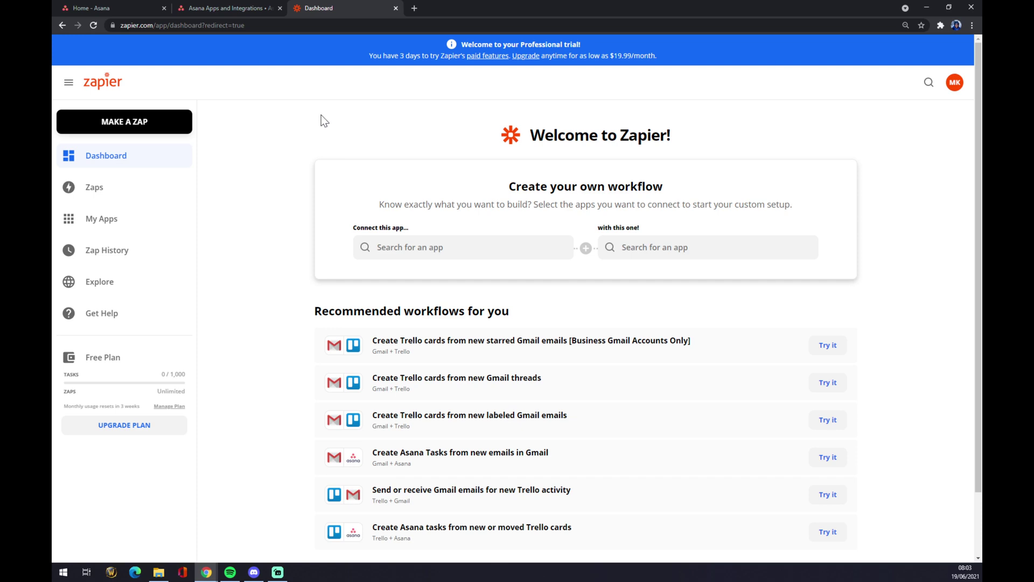
{"action": "left_click", "coordinate": [111, 129]}
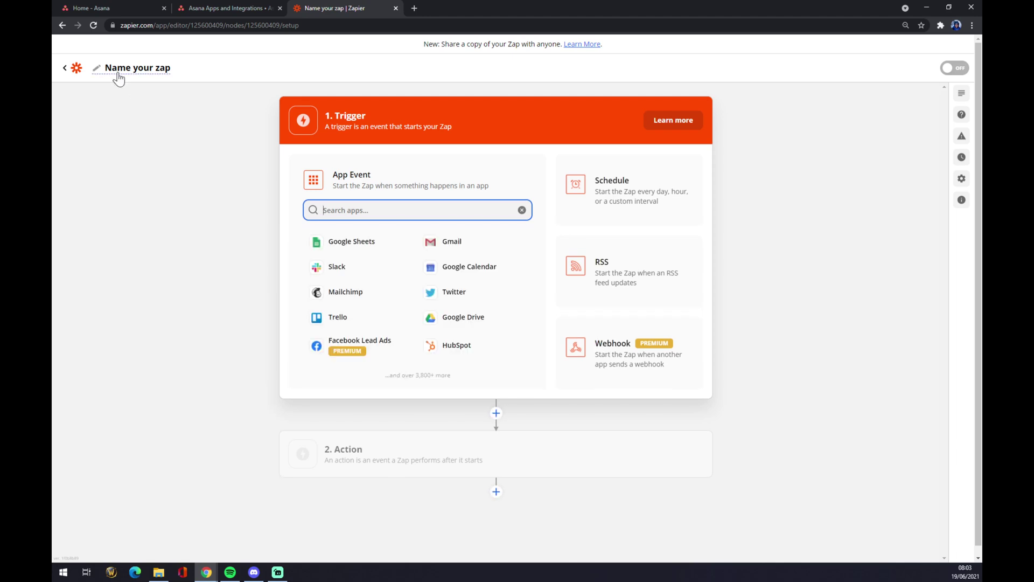
{"action": "left_click", "coordinate": [117, 75]}
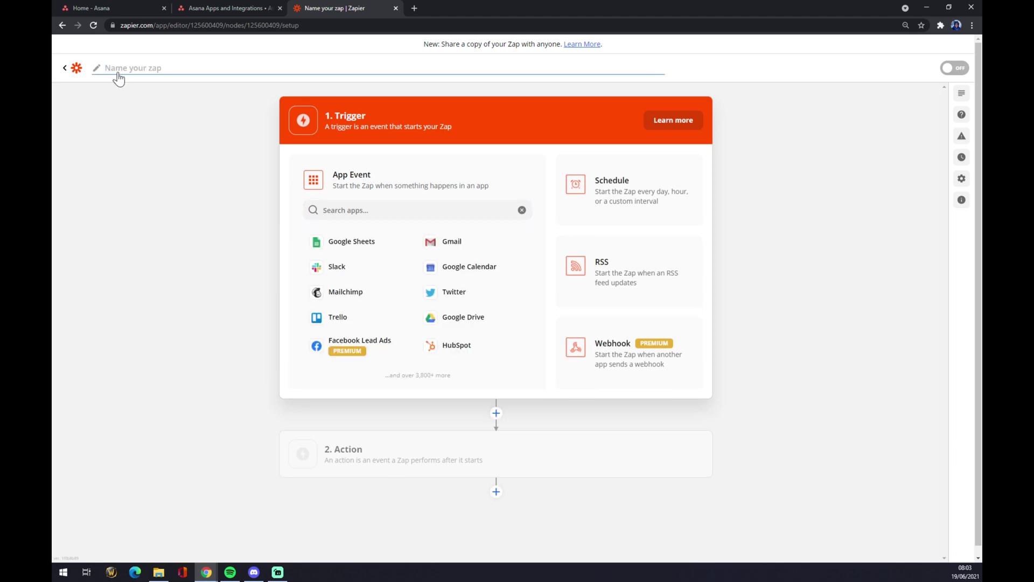
{"action": "type", "text": "asana to whatever"}
{"action": "key", "text": "Return"}
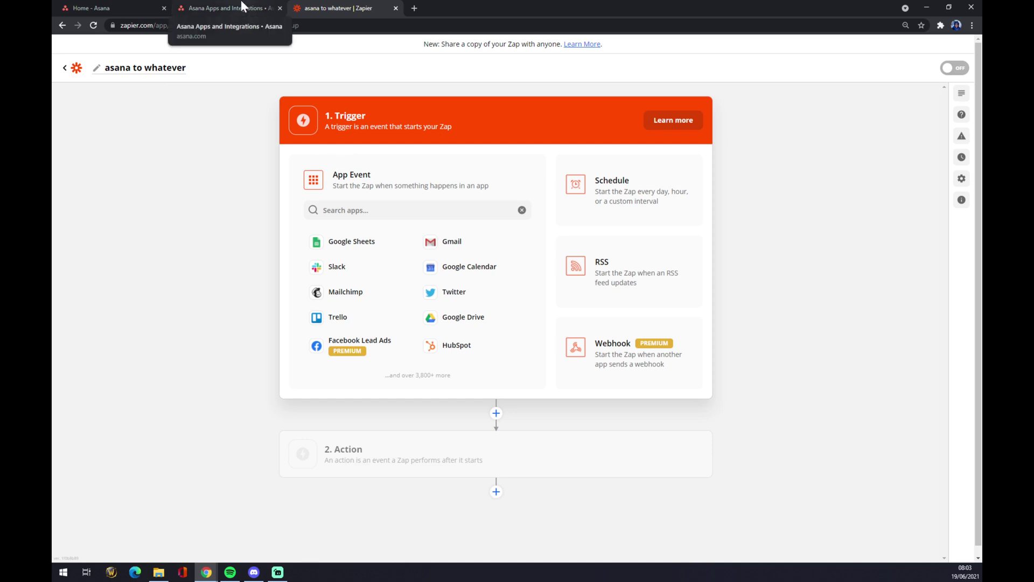
- Open the Microsoft Teams card in Asana's integrations and skim its details page
{"action": "left_click", "coordinate": [241, 8]}
{"action": "left_click", "coordinate": [477, 293]}
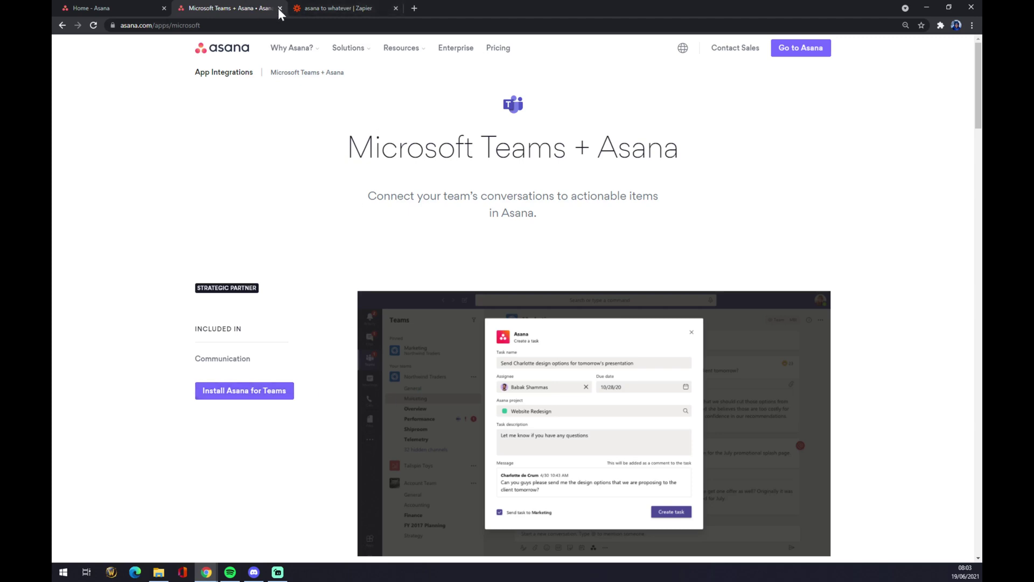
{"action": "scroll", "coordinate": [394, 223], "scroll_direction": "down", "scroll_amount": 3}
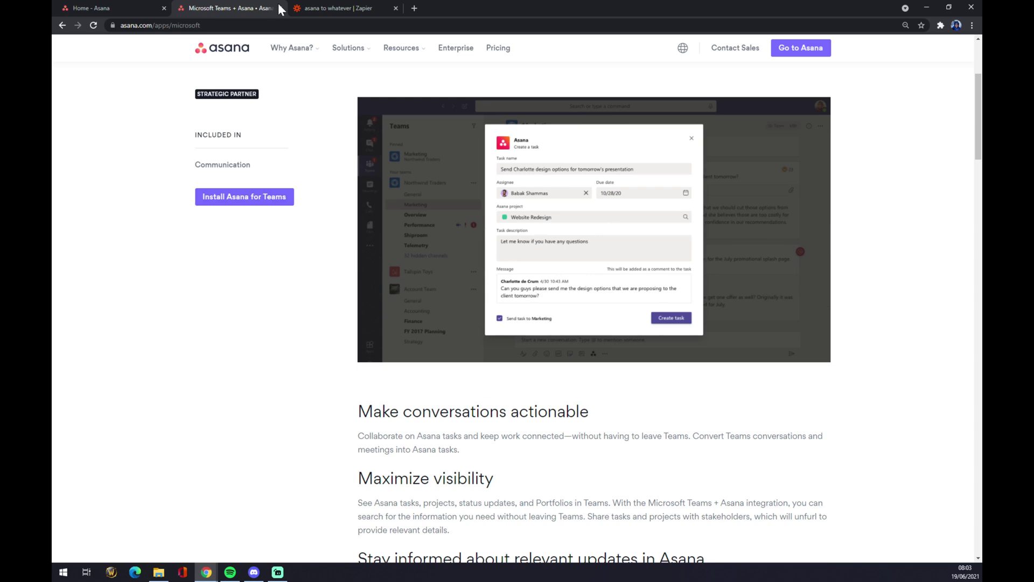
{"action": "scroll", "coordinate": [351, 237], "scroll_direction": "up", "scroll_amount": 3}
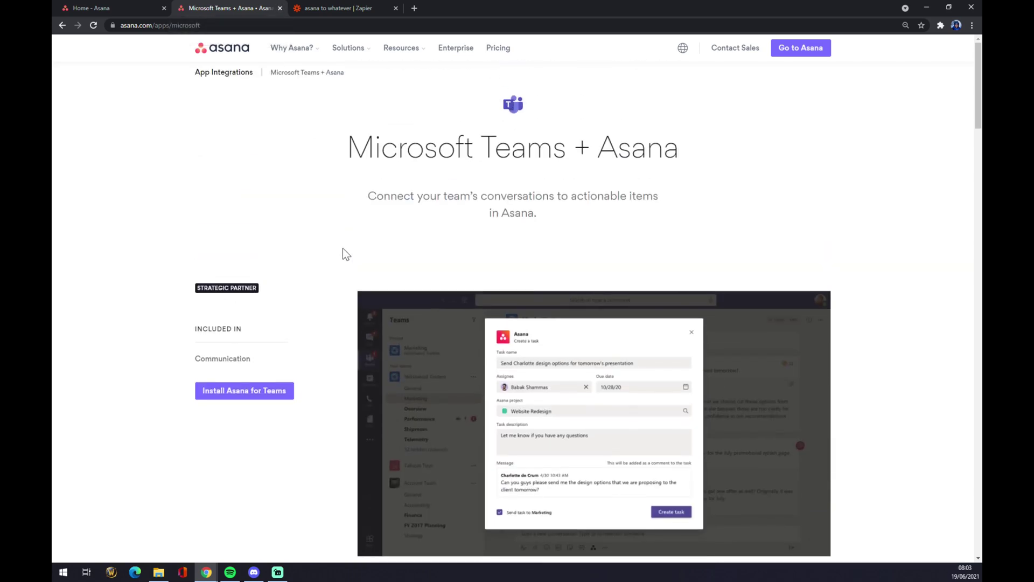
- Set the zap's trigger to Asana with the New User event and continue
{"action": "left_click", "coordinate": [279, 8]}
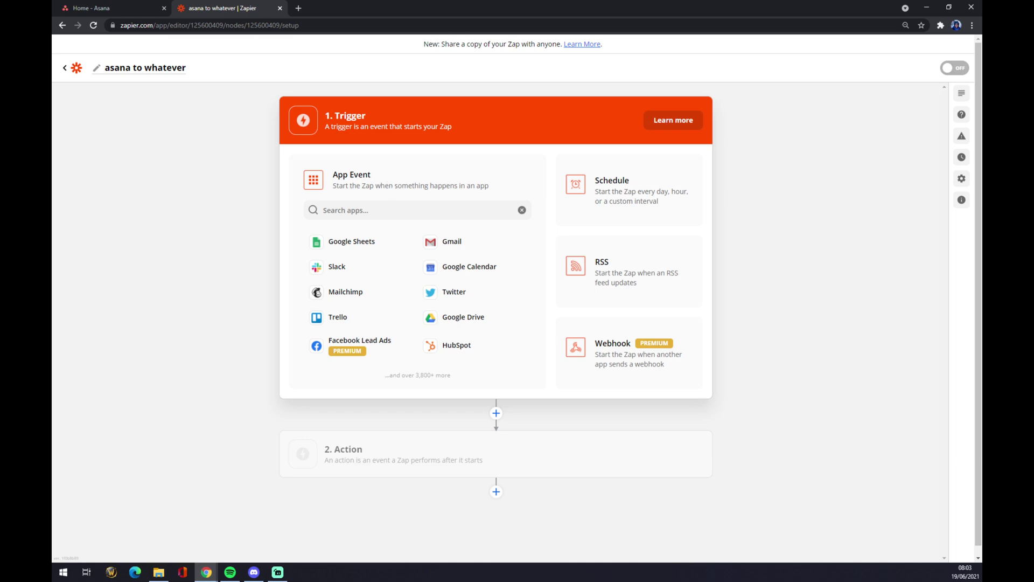
{"action": "left_click", "coordinate": [386, 209]}
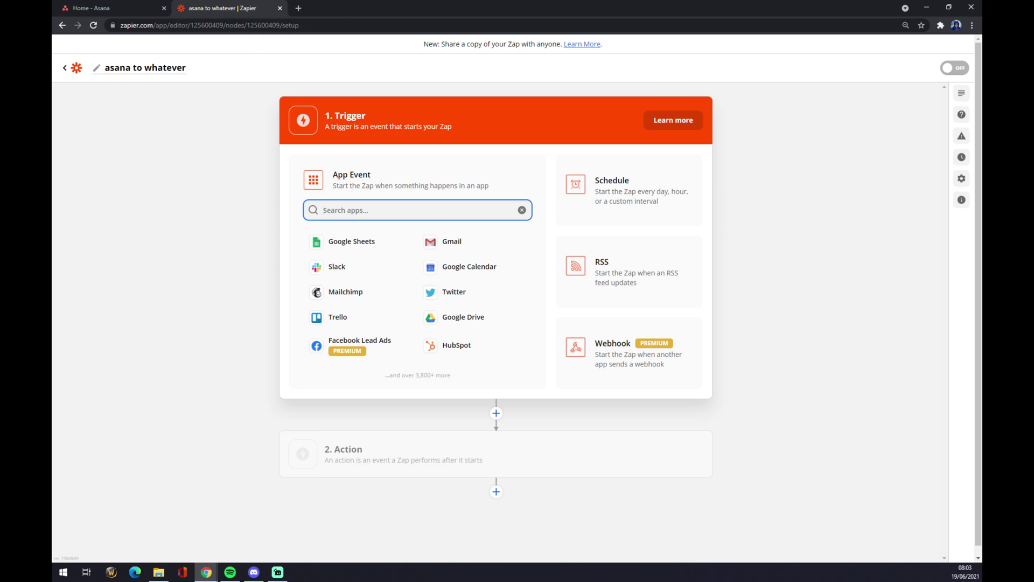
{"action": "type", "text": "asana"}
{"action": "left_click", "coordinate": [386, 241]}
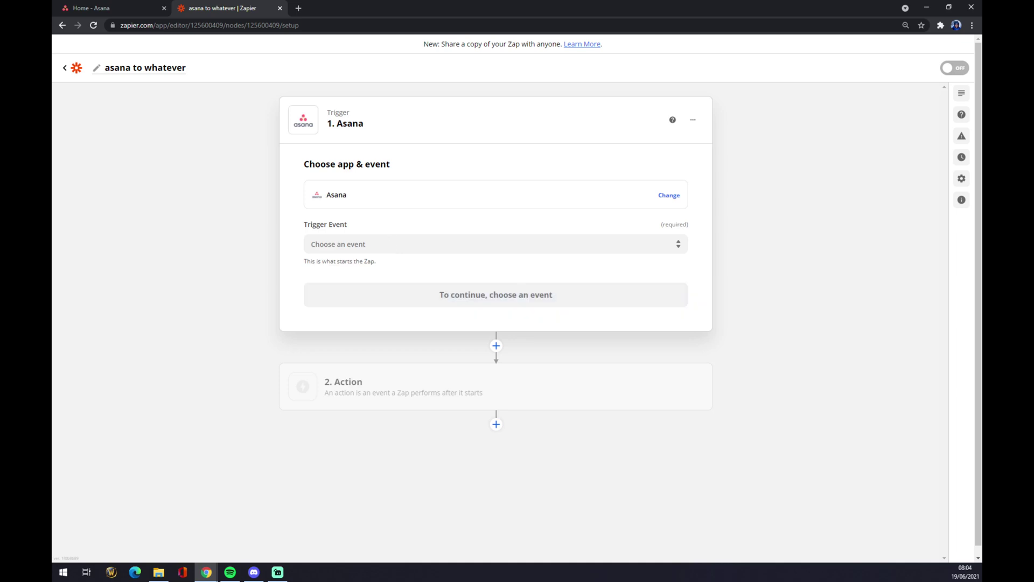
{"action": "left_click", "coordinate": [496, 244]}
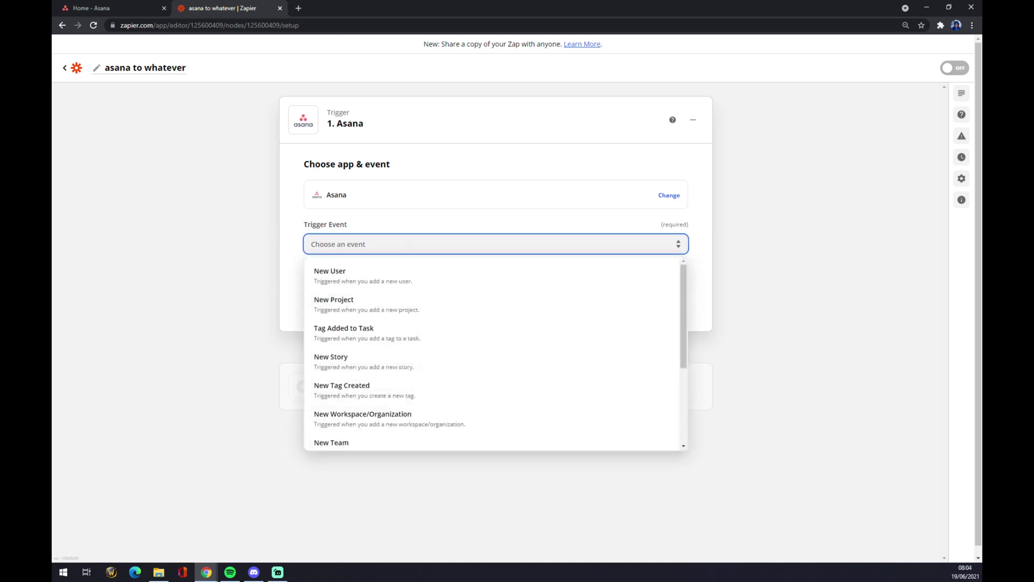
{"action": "left_click", "coordinate": [381, 275]}
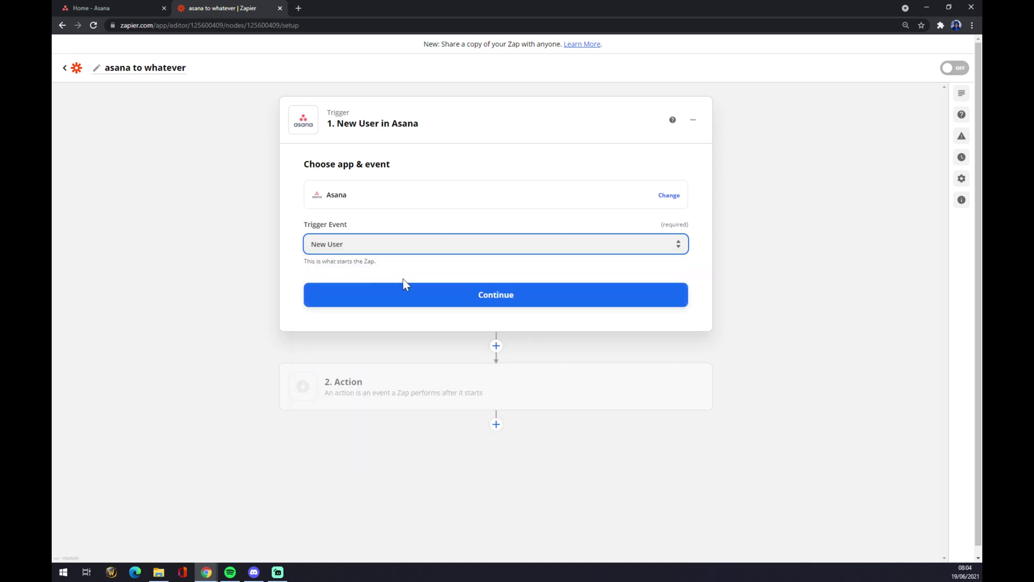
{"action": "left_click", "coordinate": [460, 299]}
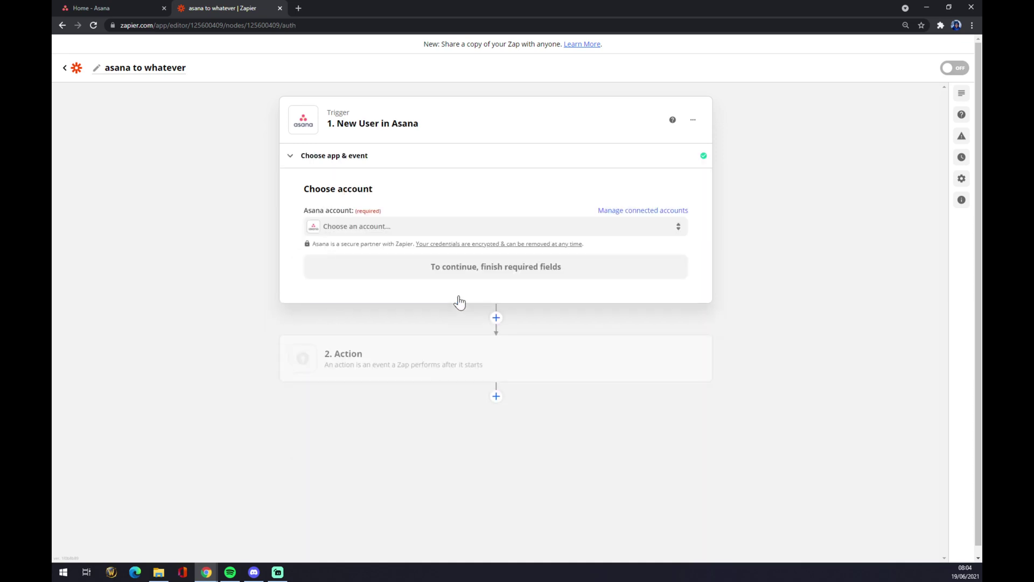
- Select the connected Asana account for the trigger and continue
{"action": "left_click", "coordinate": [363, 237]}
{"action": "left_click", "coordinate": [372, 310]}
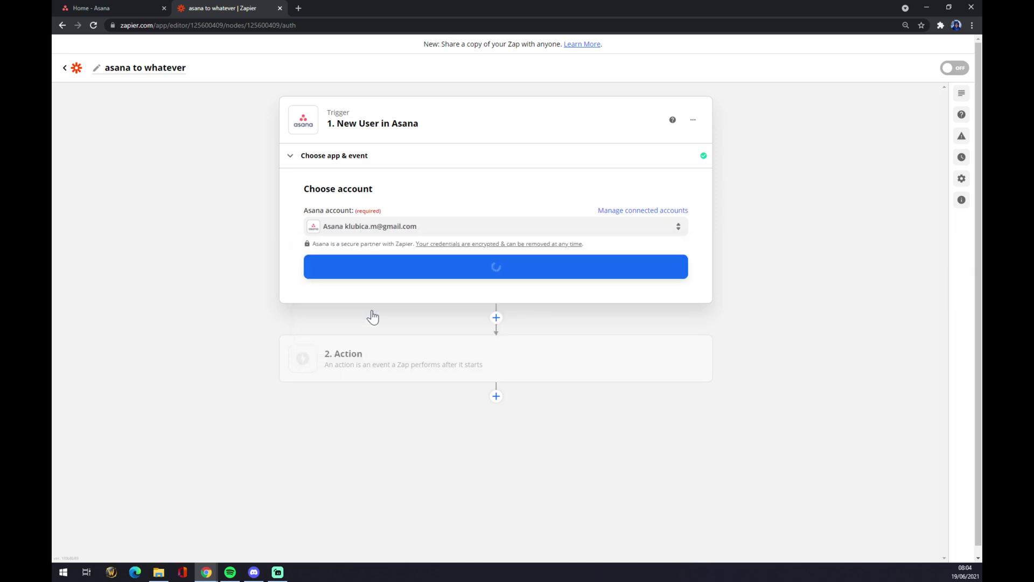
{"action": "left_click", "coordinate": [389, 279]}
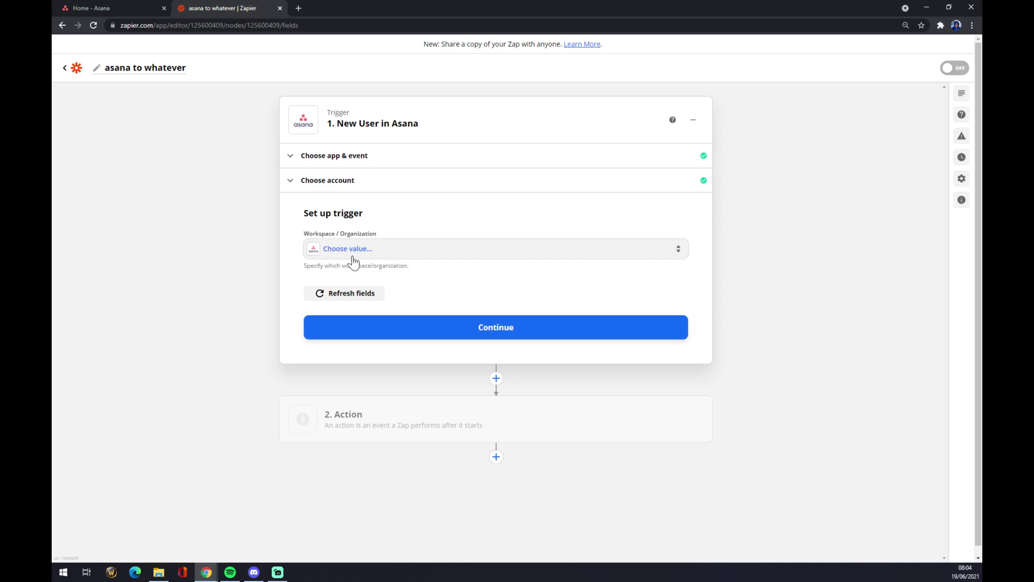
- Set the trigger's Workspace/Organization to Marketing, confirm it, and bring up the 2. Action step
{"action": "left_click", "coordinate": [352, 261]}
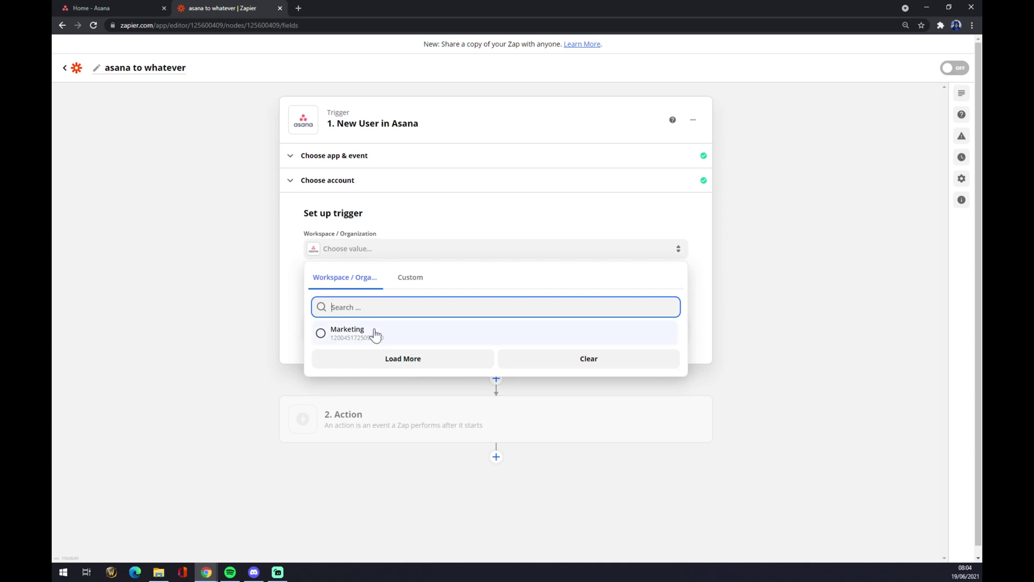
{"action": "left_click", "coordinate": [372, 335]}
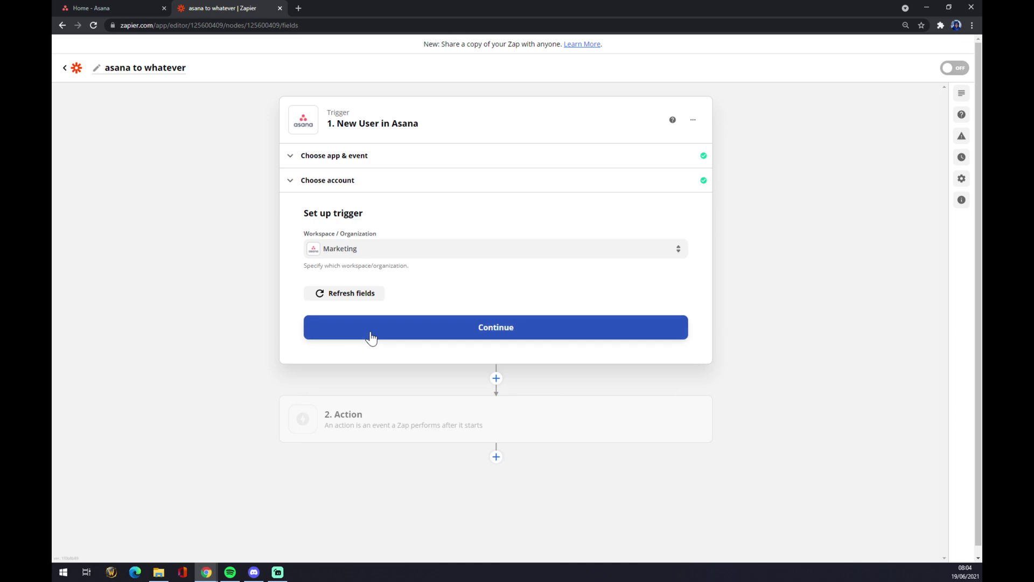
{"action": "left_click", "coordinate": [371, 336]}
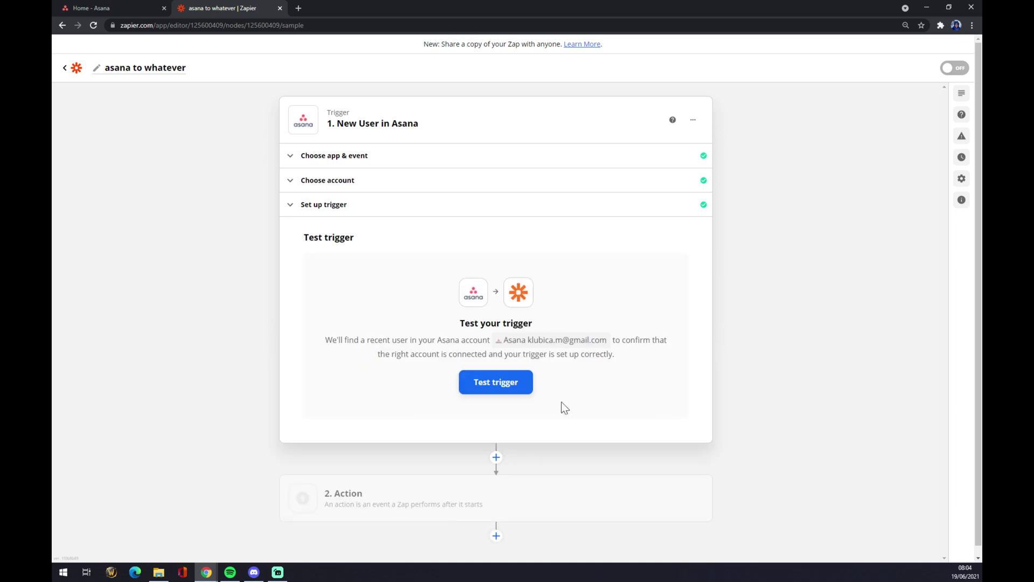
{"action": "left_click", "coordinate": [397, 508]}
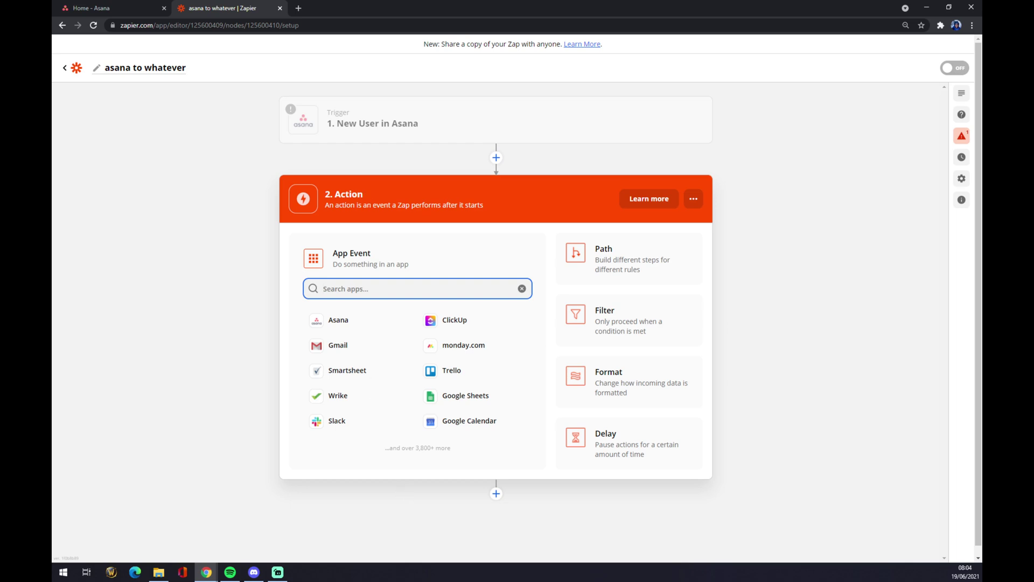
- Choose Google Sheets with the Create Spreadsheet Row event and continue
{"action": "left_click_drag", "start_coordinate": [384, 448], "coordinate": [450, 453]}
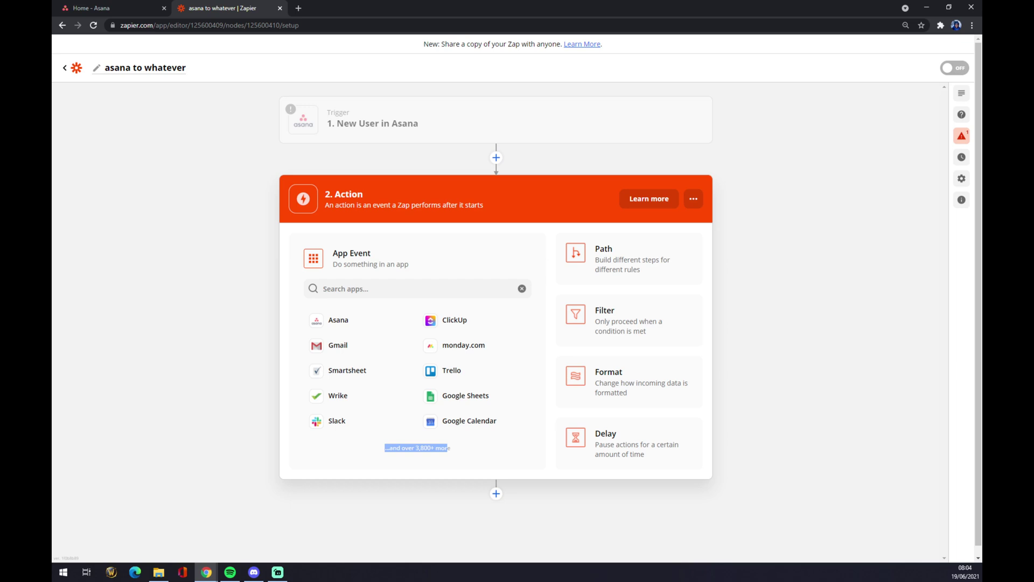
{"action": "left_click", "coordinate": [461, 456]}
{"action": "left_click", "coordinate": [479, 399]}
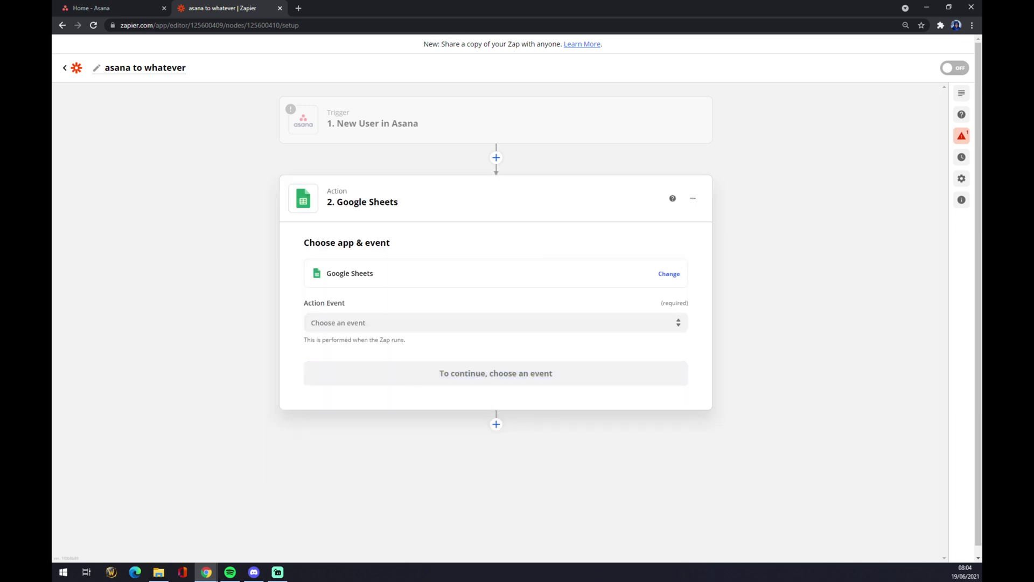
{"action": "left_click", "coordinate": [380, 322]}
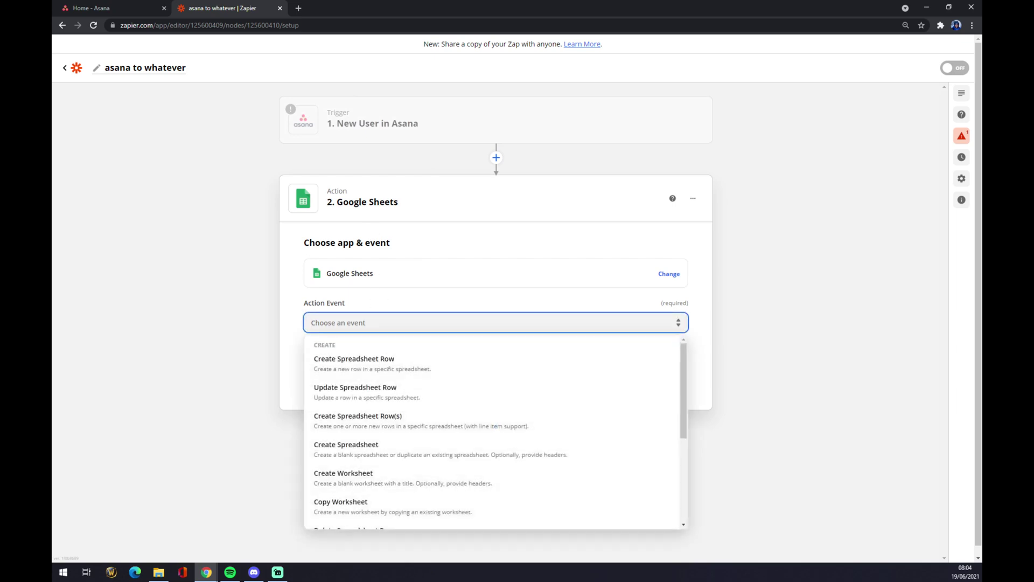
{"action": "scroll", "coordinate": [380, 453], "scroll_direction": "down", "scroll_amount": 2}
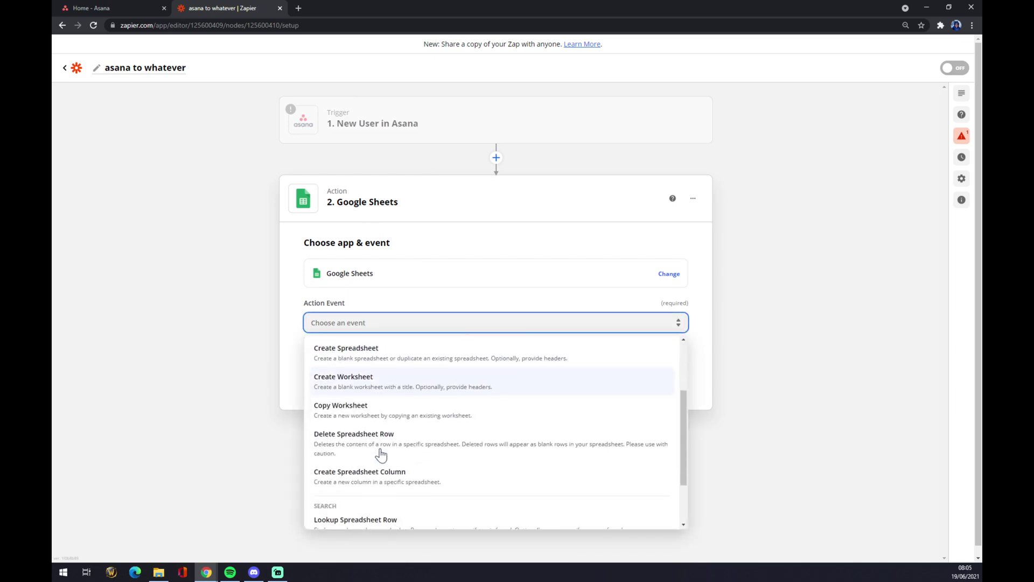
{"action": "scroll", "coordinate": [380, 452], "scroll_direction": "up", "scroll_amount": 3}
{"action": "left_click", "coordinate": [362, 360]}
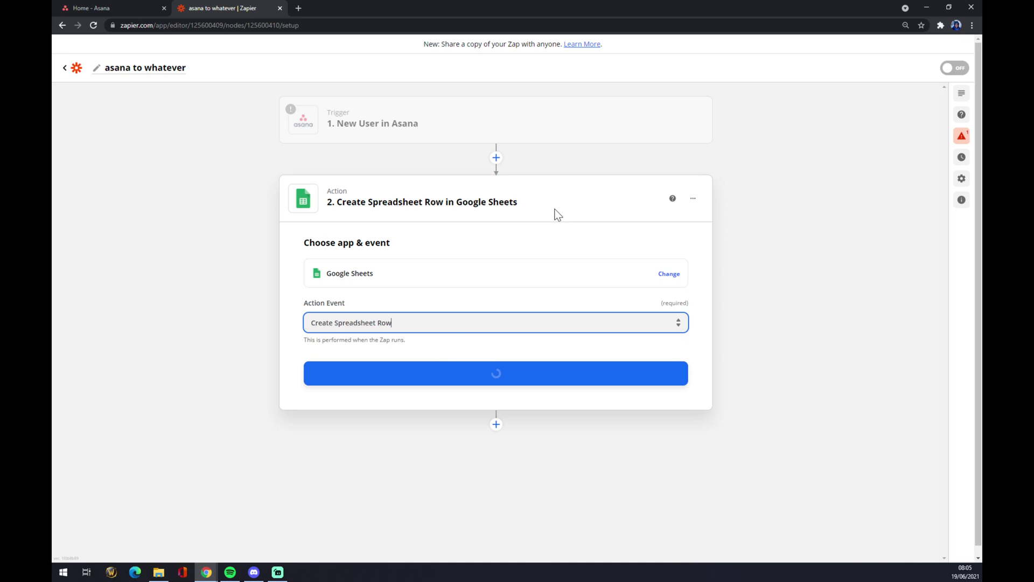
{"action": "left_click", "coordinate": [418, 387]}
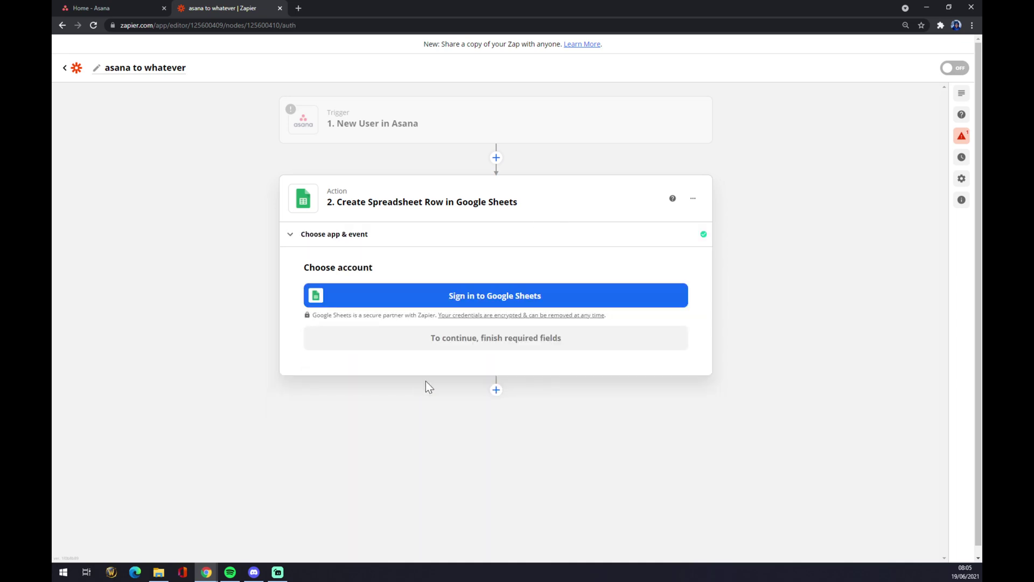